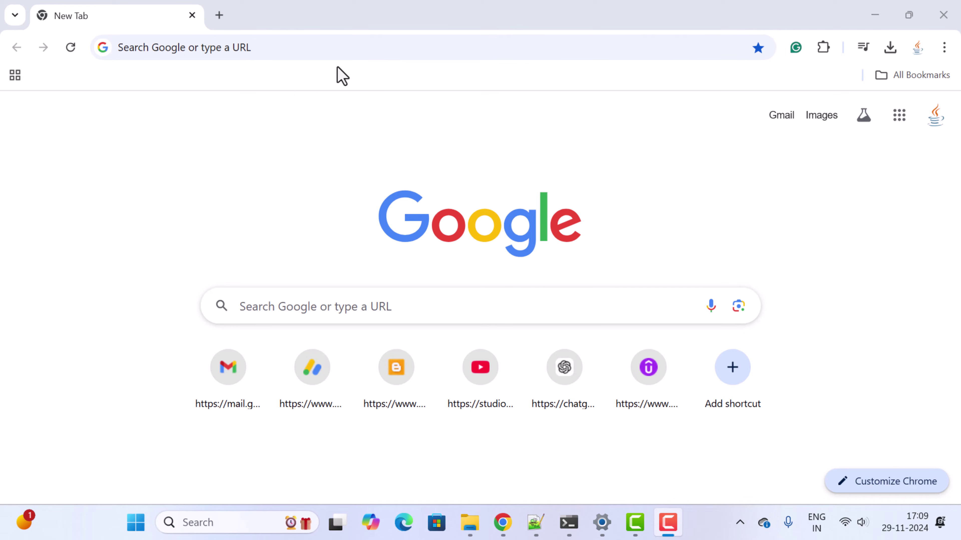
Step: Search Google for "node js download" and open the official Node.js download page
left_click(350, 48)
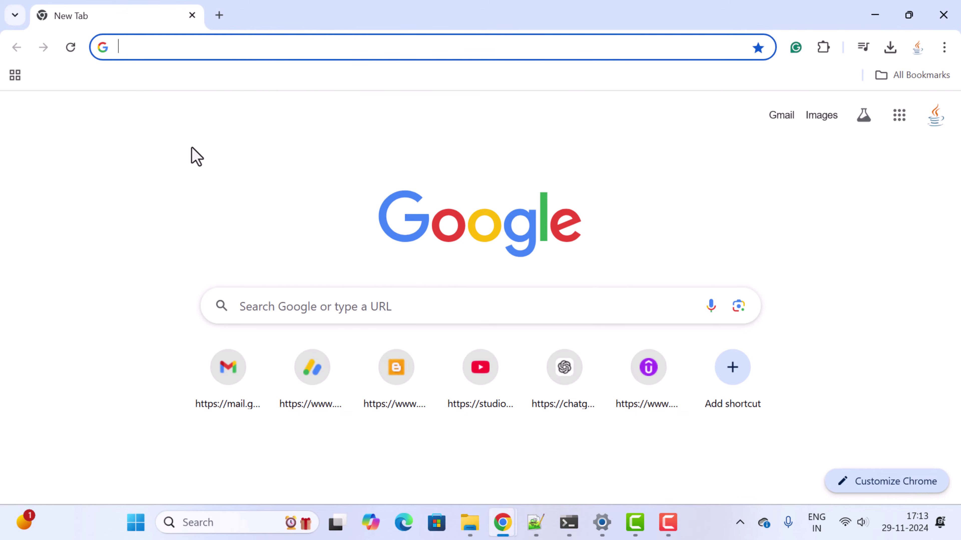
type("node js do")
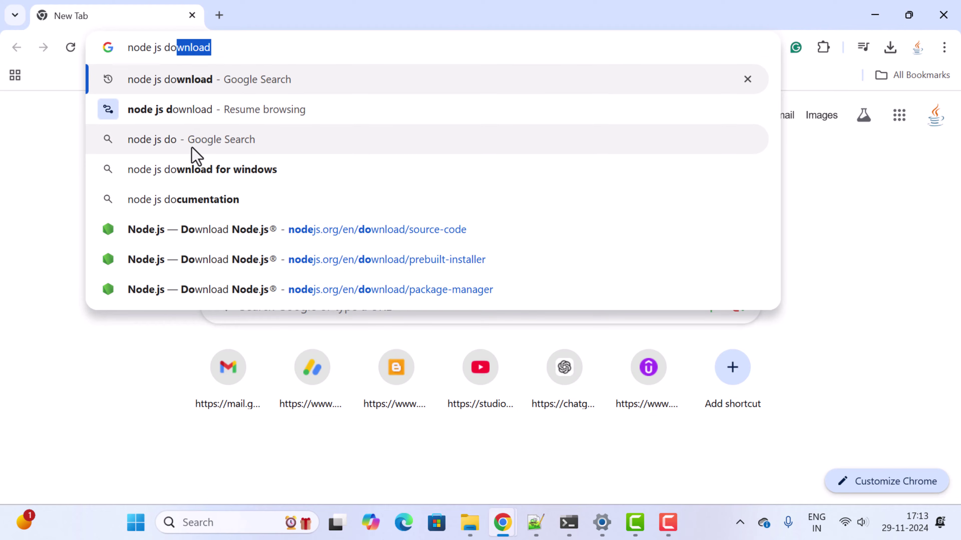
type("wnload")
key("Return")
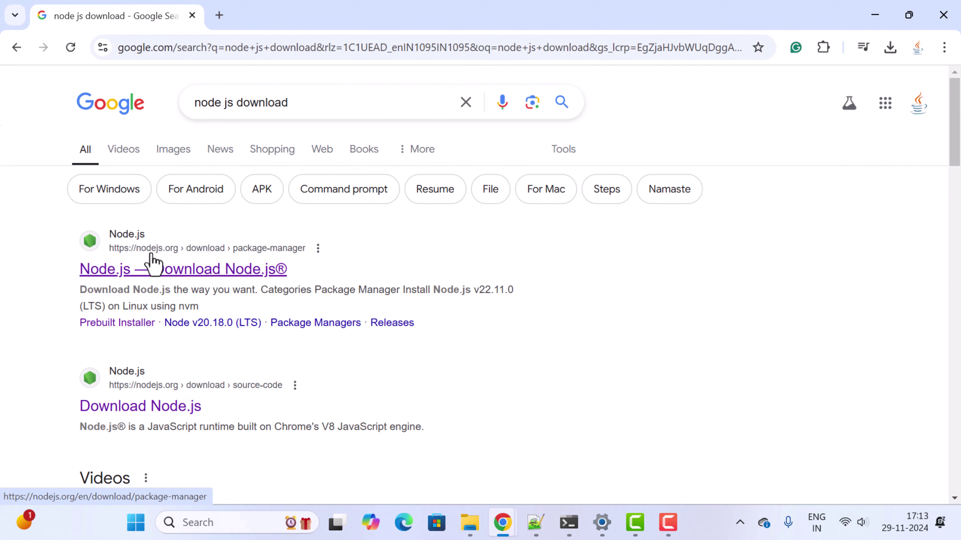
left_click(183, 266)
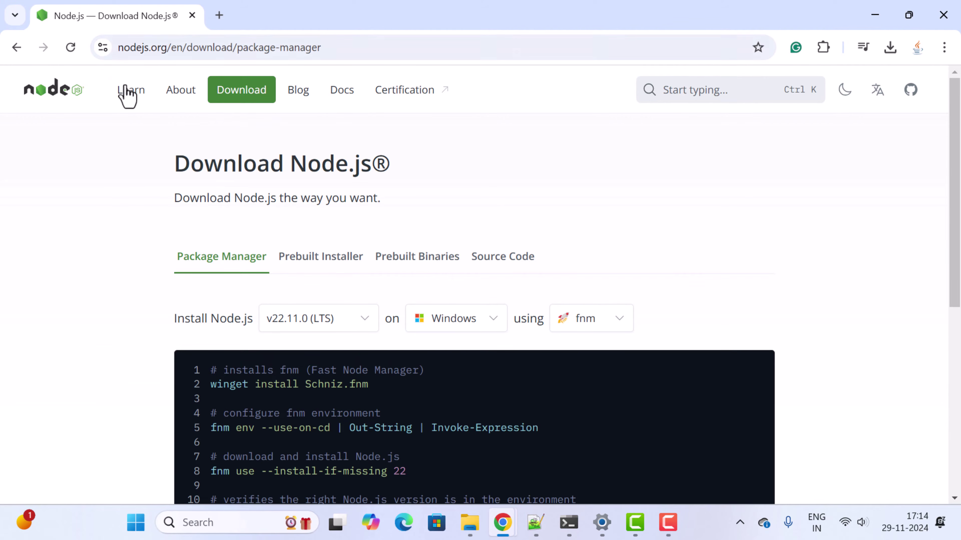
Step: Review the Package Manager and Prebuilt Installer options for getting Node.js on Windows
scroll(422, 168, "down", 3)
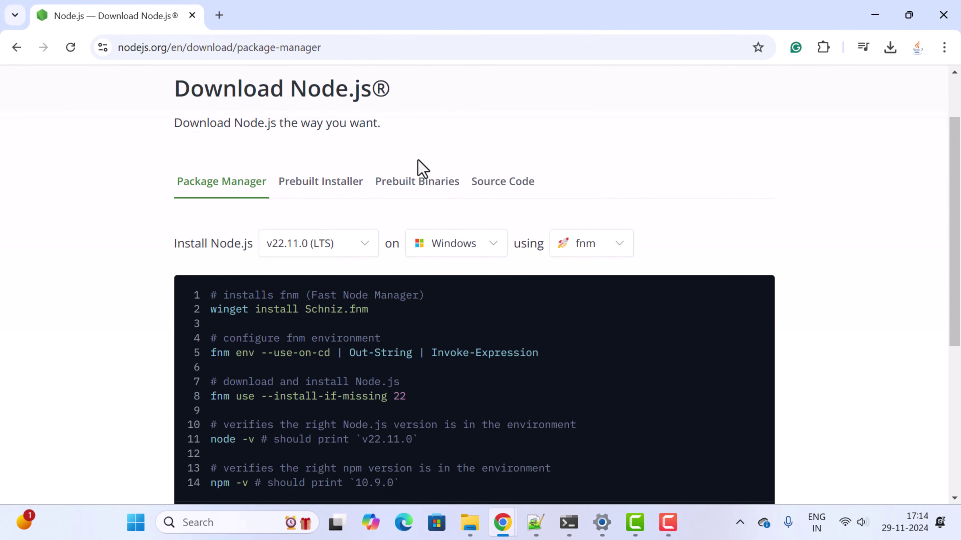
scroll(215, 144, "up", 2)
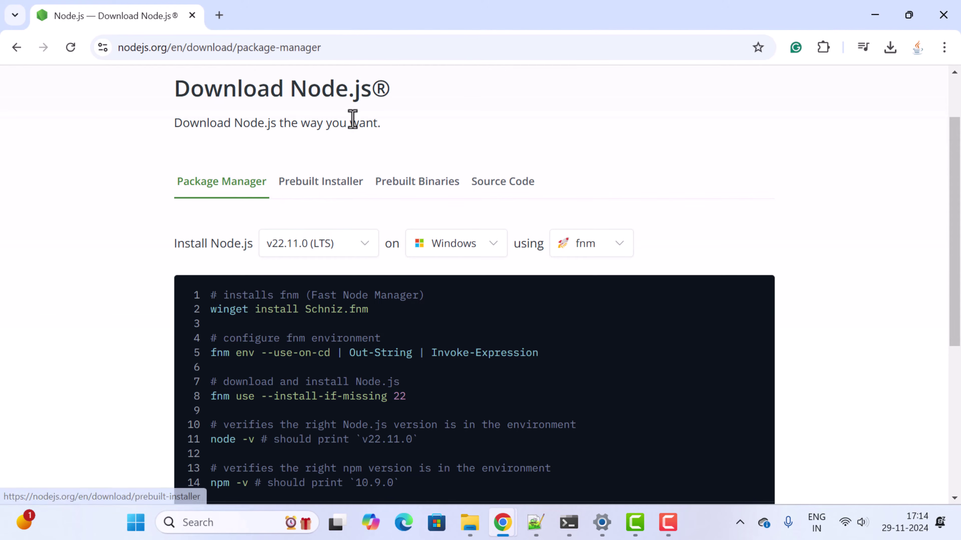
left_click(311, 184)
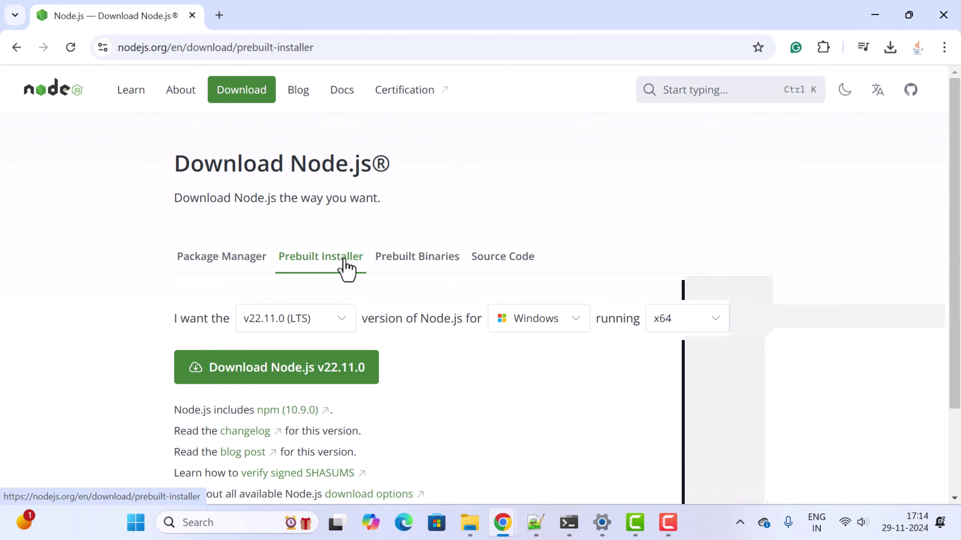
scroll(347, 267, "down", 2)
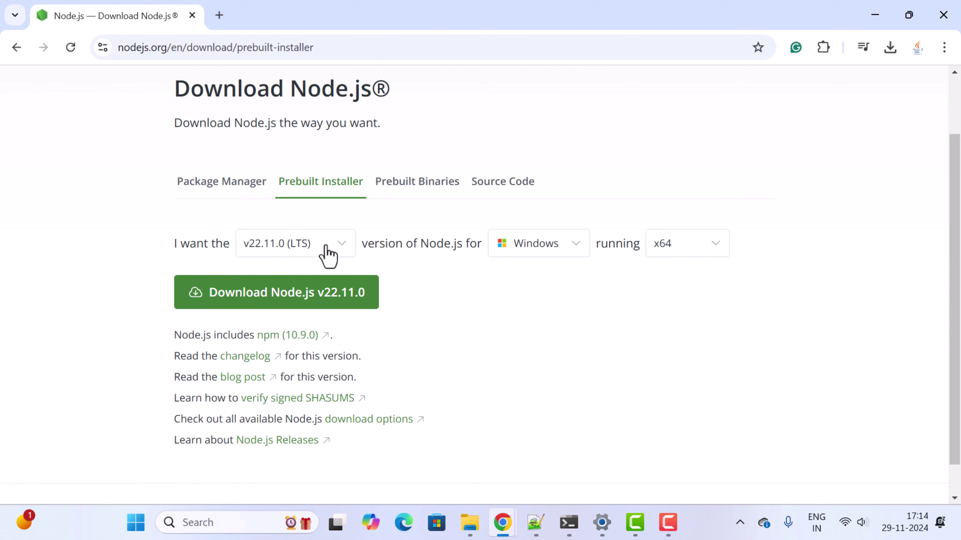
left_click(199, 191)
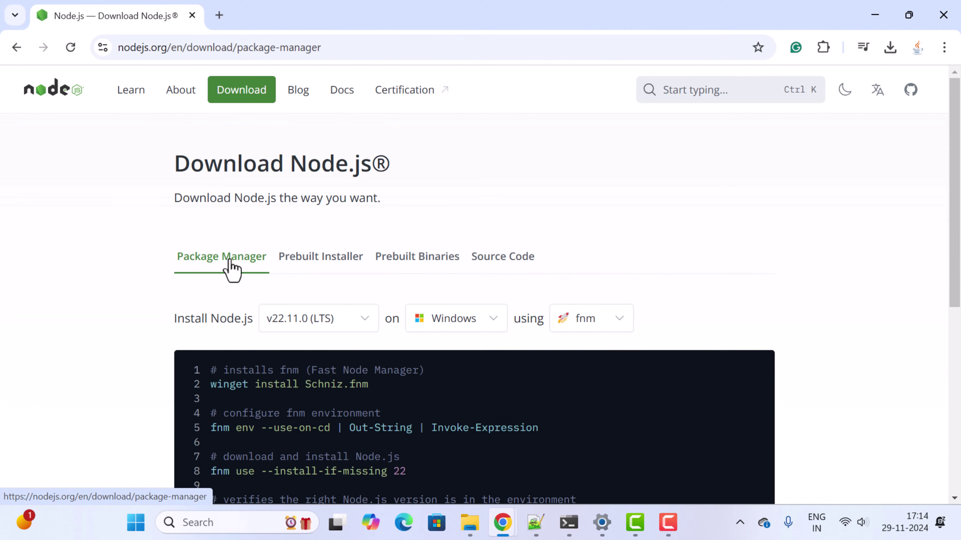
scroll(232, 268, "down", 4)
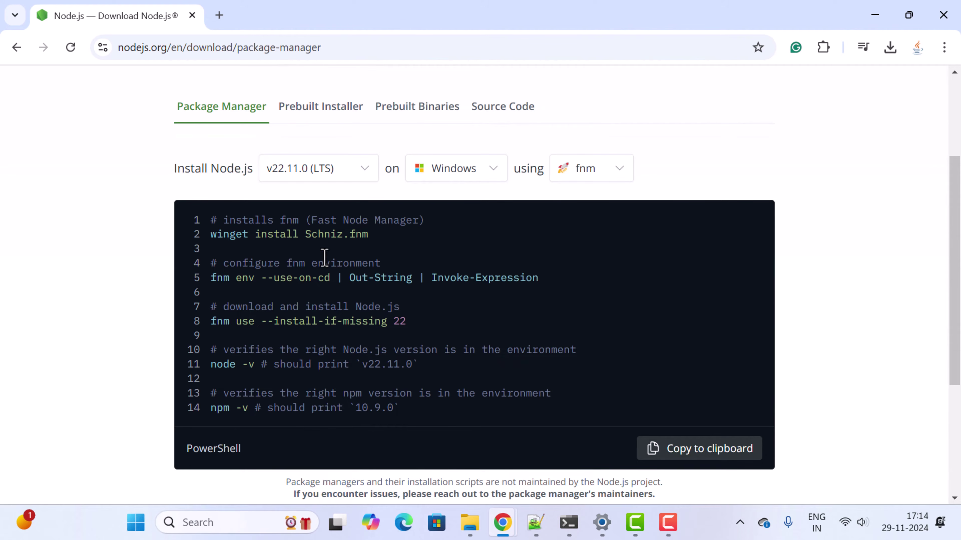
scroll(322, 210, "up", 2)
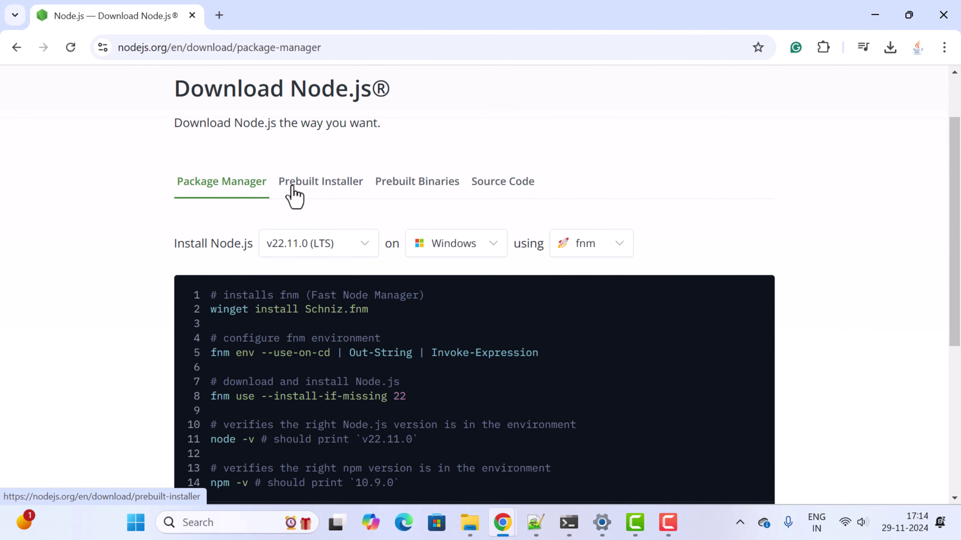
Step: Download the prebuilt Node.js installer for version v22.11.0 (LTS) on Windows x64
left_click(303, 183)
scroll(326, 236, "down", 2)
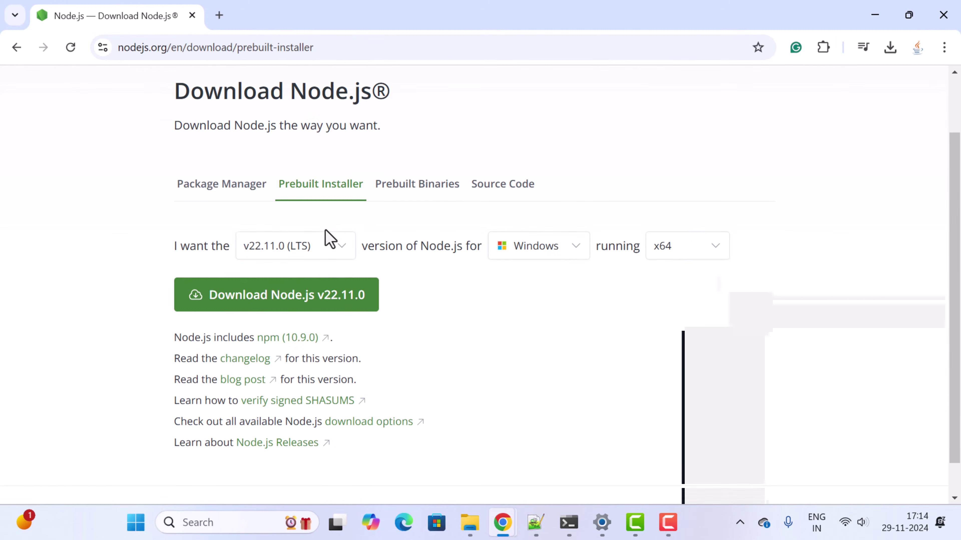
left_click(343, 248)
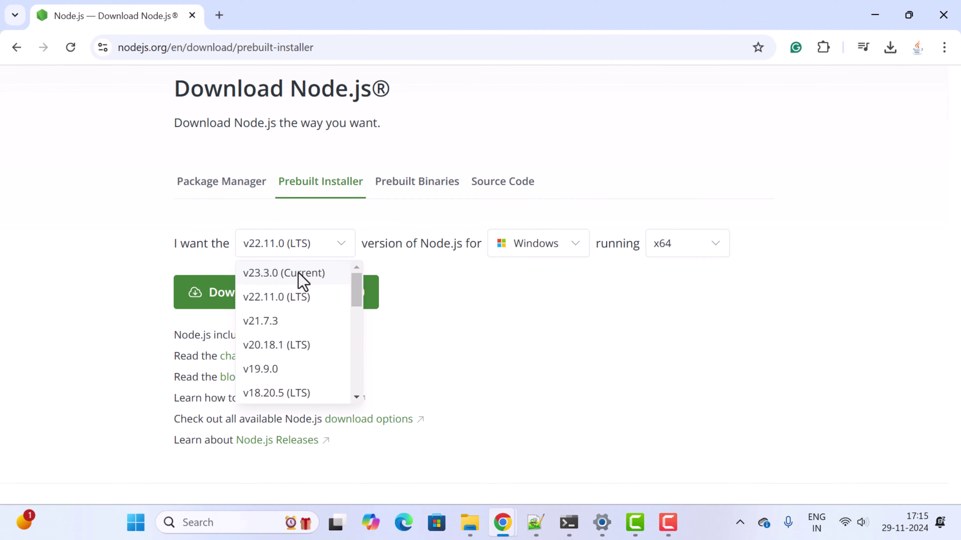
left_click(297, 299)
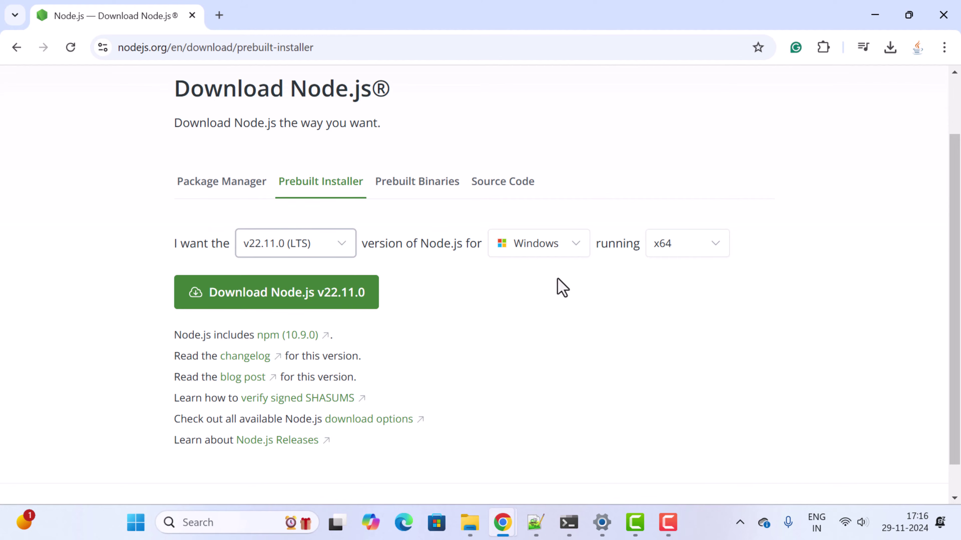
left_click(450, 282)
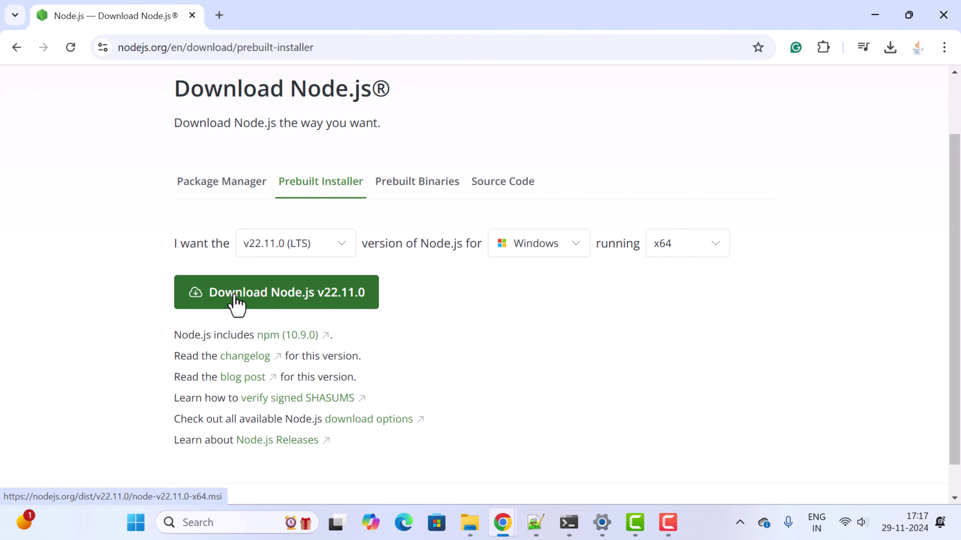
left_click(295, 303)
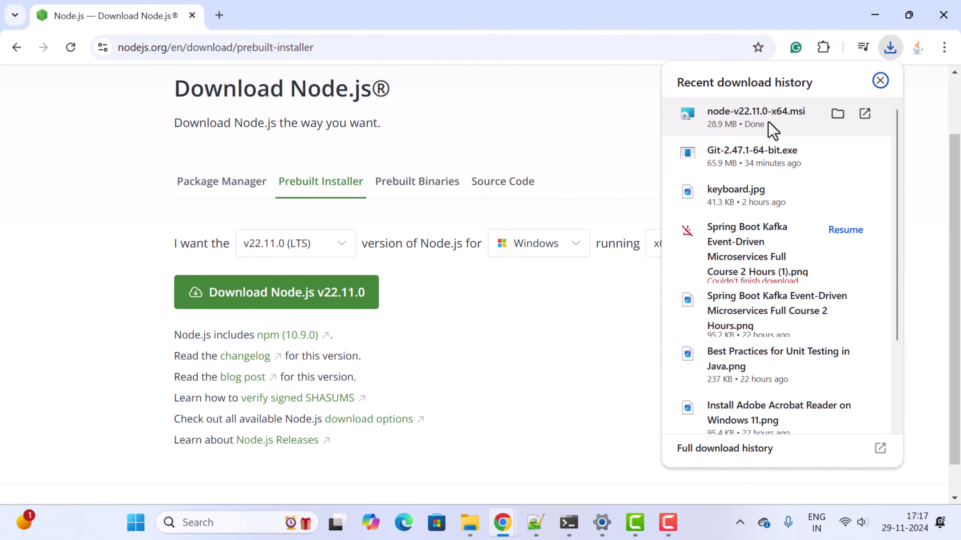
Step: Run the downloaded node-v22.11.0-x64 installer from its folder and accept the license agreement
left_click(839, 115)
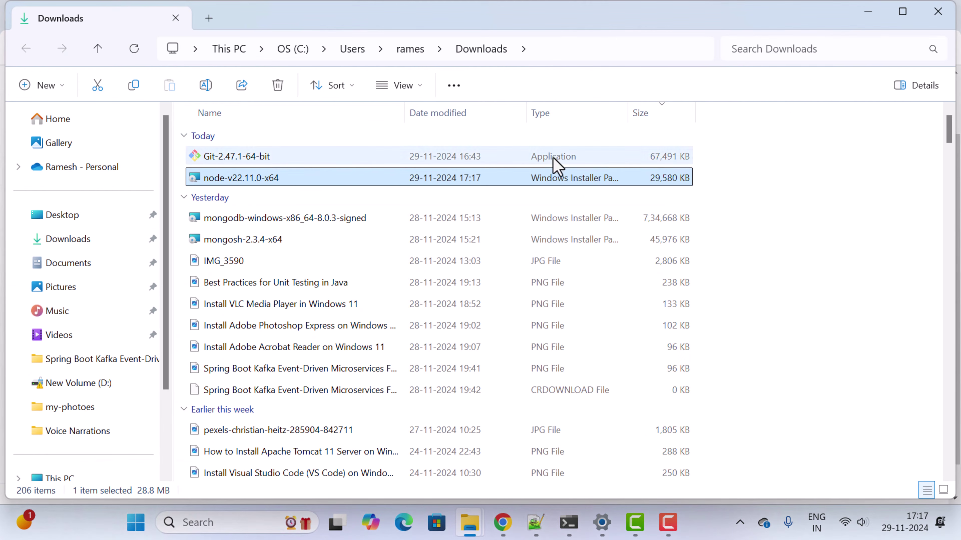
double_click(243, 179)
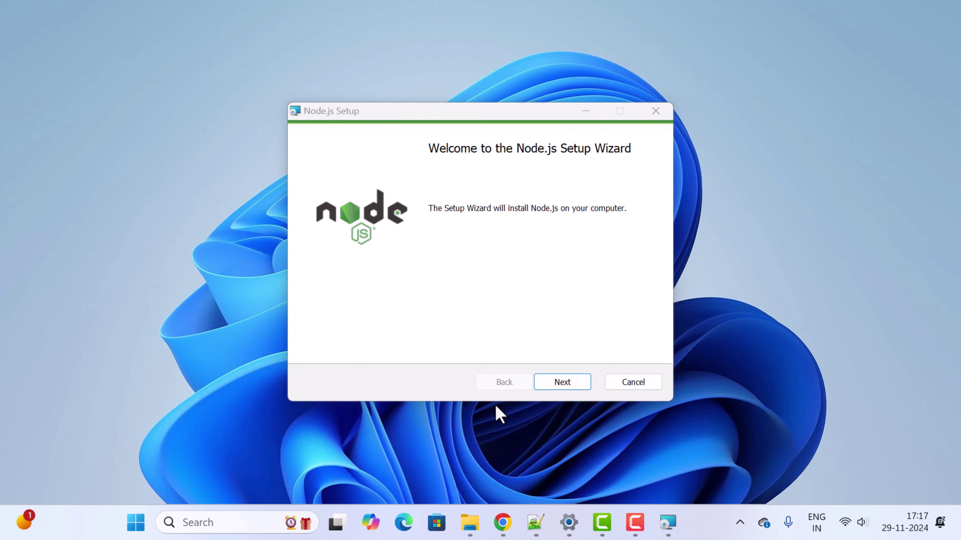
left_click(576, 381)
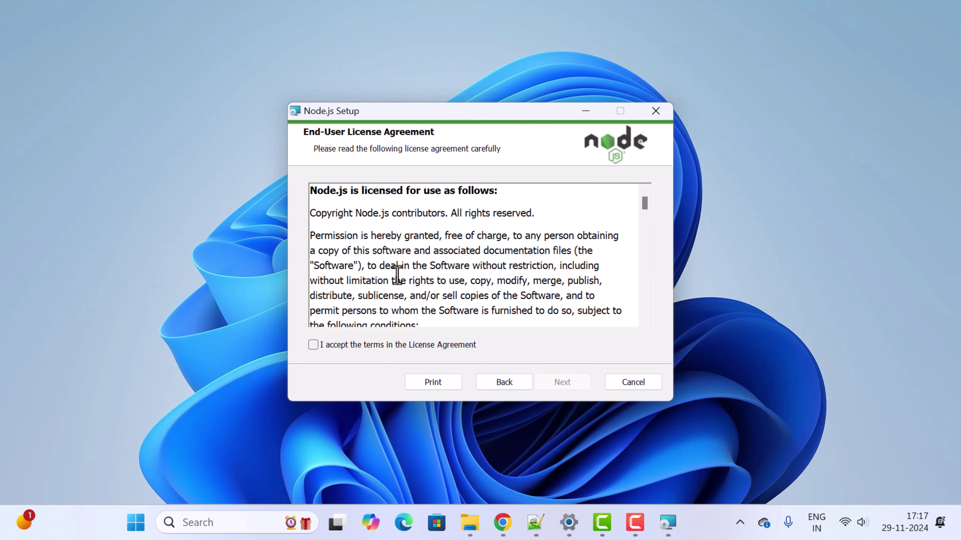
left_click(313, 345)
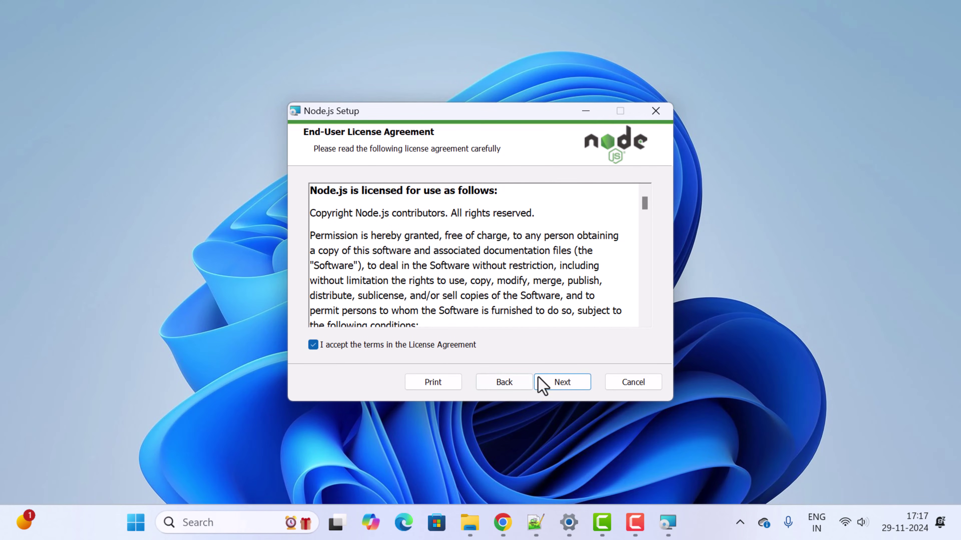
left_click(559, 385)
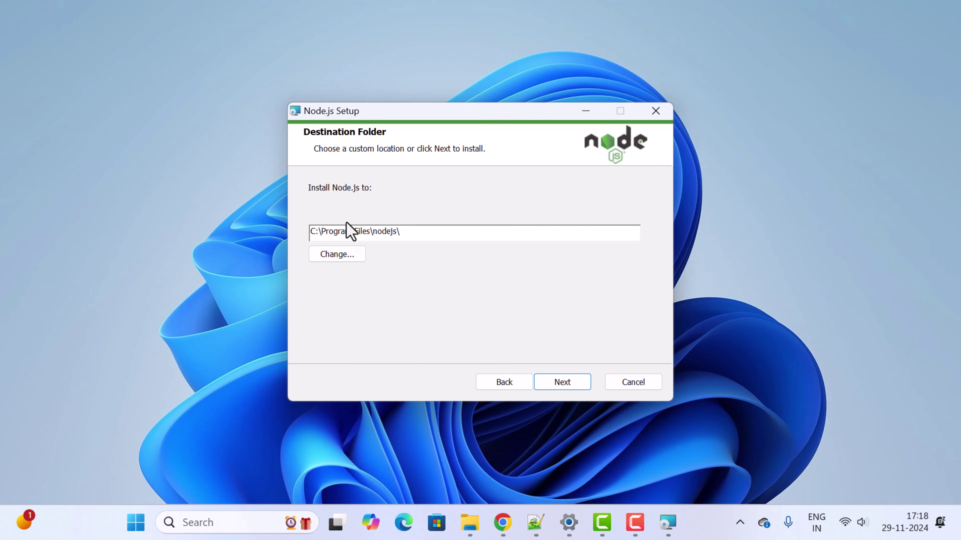
Step: Install Node.js to C:\Program Files\nodejs\ with the default features and without the native module tools, and finish the setup
left_click_drag(383, 231, 309, 231)
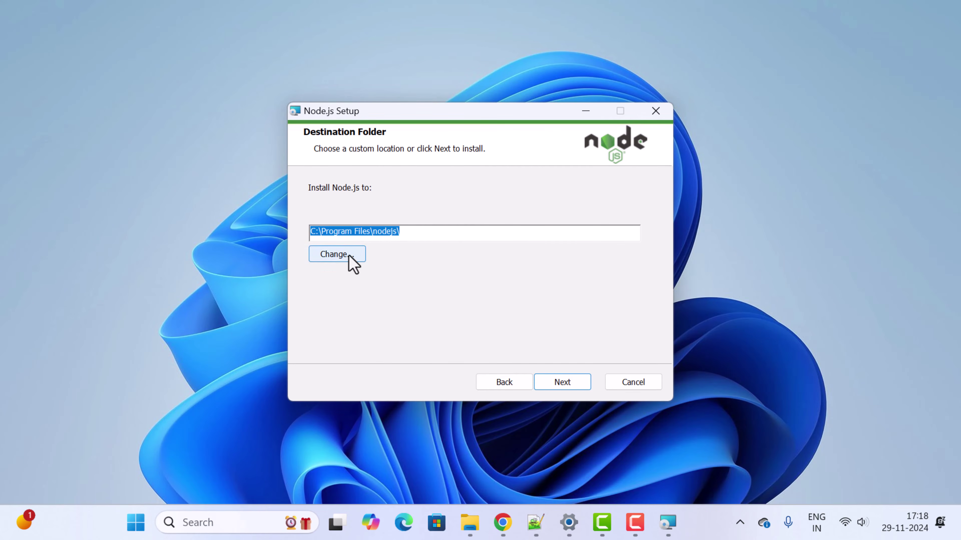
left_click(577, 386)
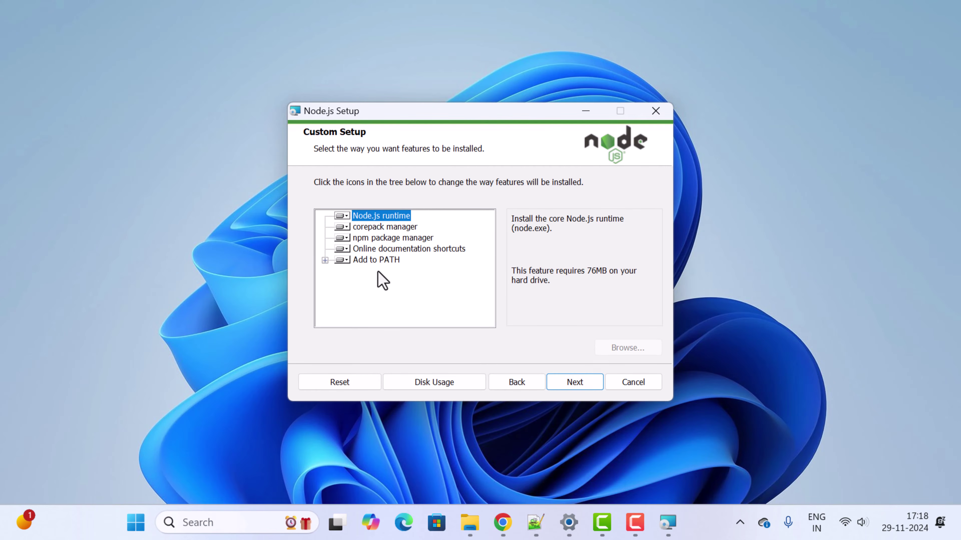
left_click(569, 390)
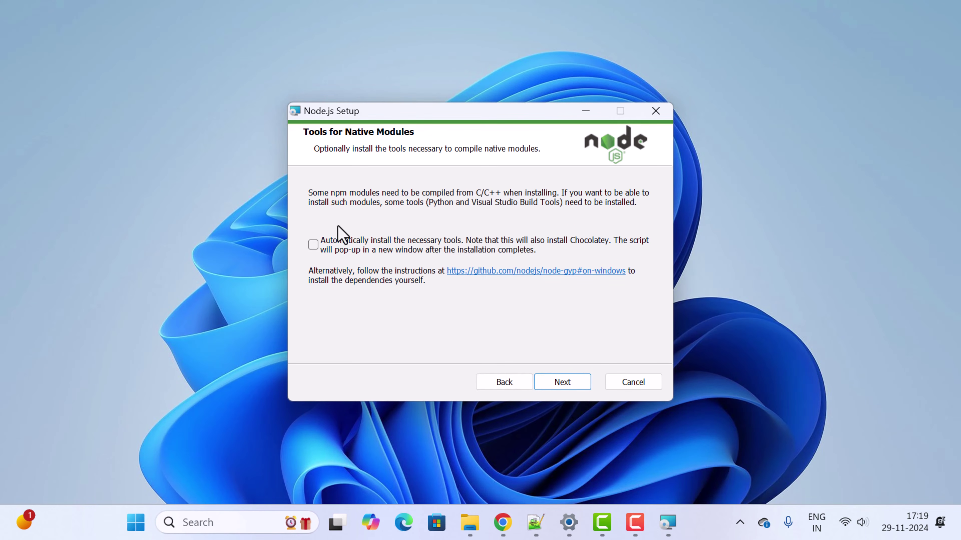
left_click(560, 385)
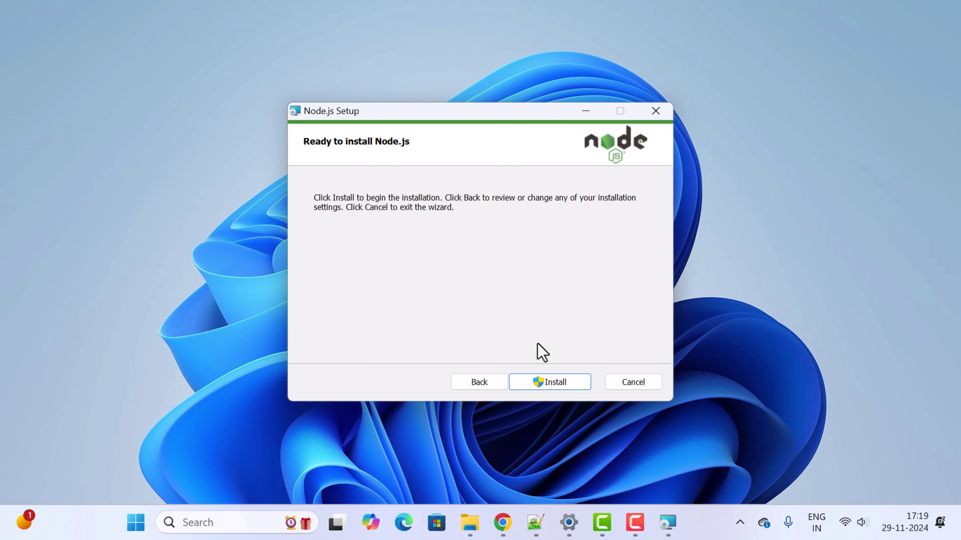
left_click(569, 384)
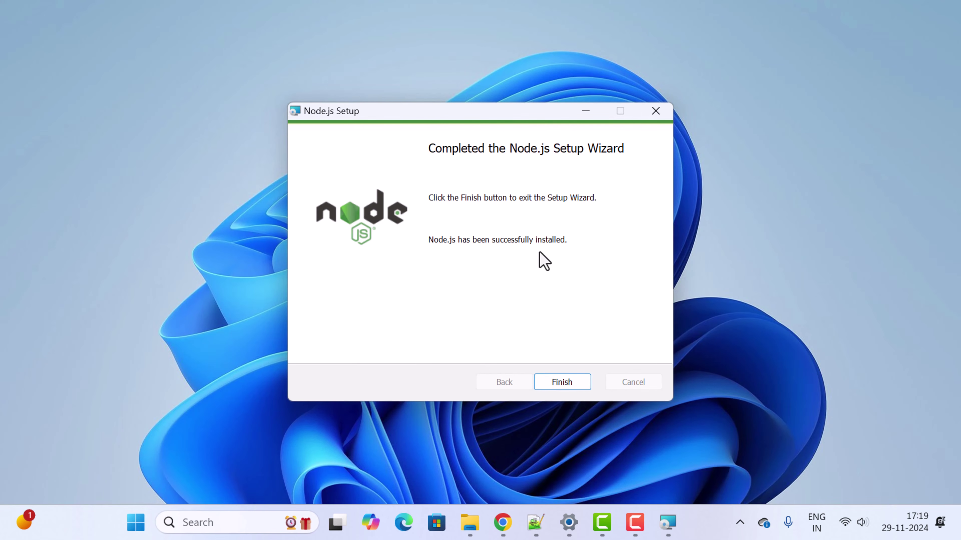
left_click(569, 384)
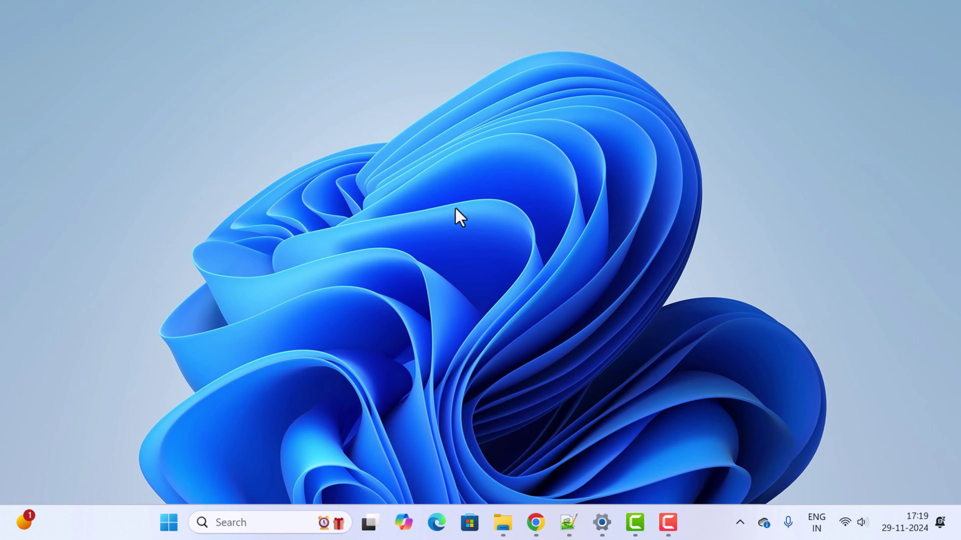
Step: Open a maximized Command Prompt and check the installed Node.js version with node -v
left_click(253, 523)
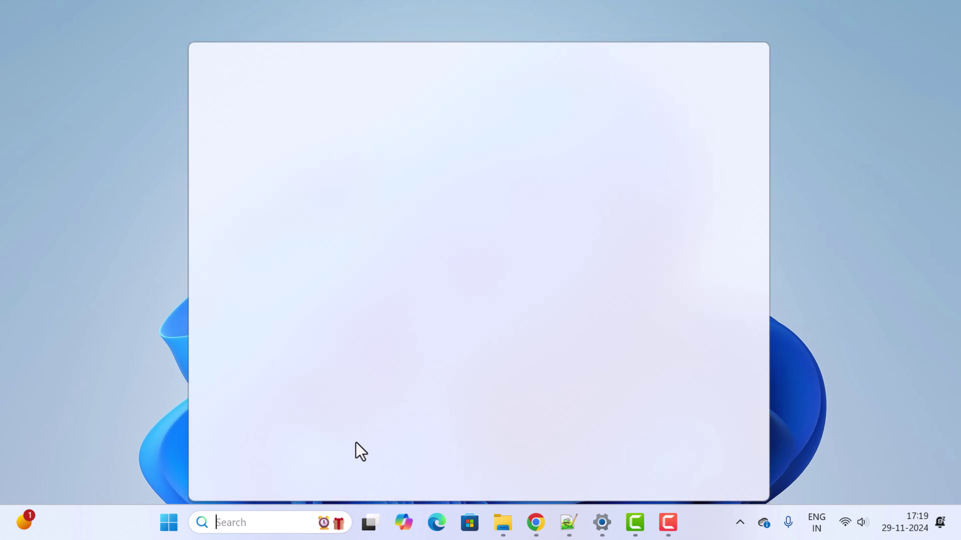
type("cmd")
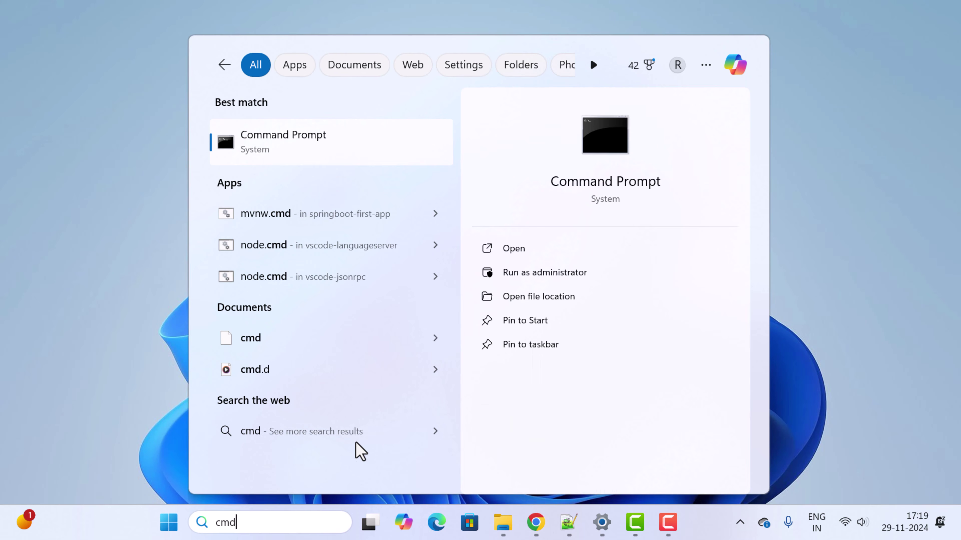
left_click(279, 154)
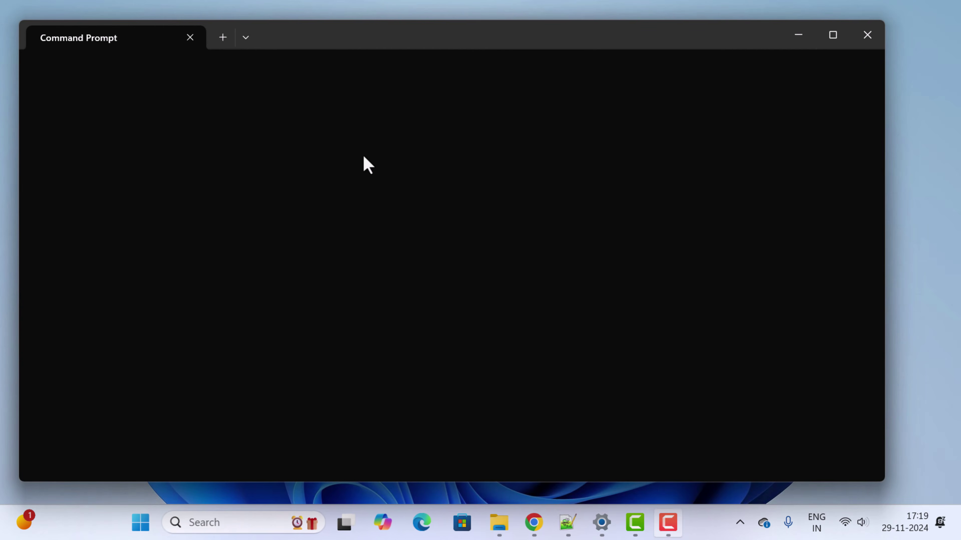
left_click(834, 37)
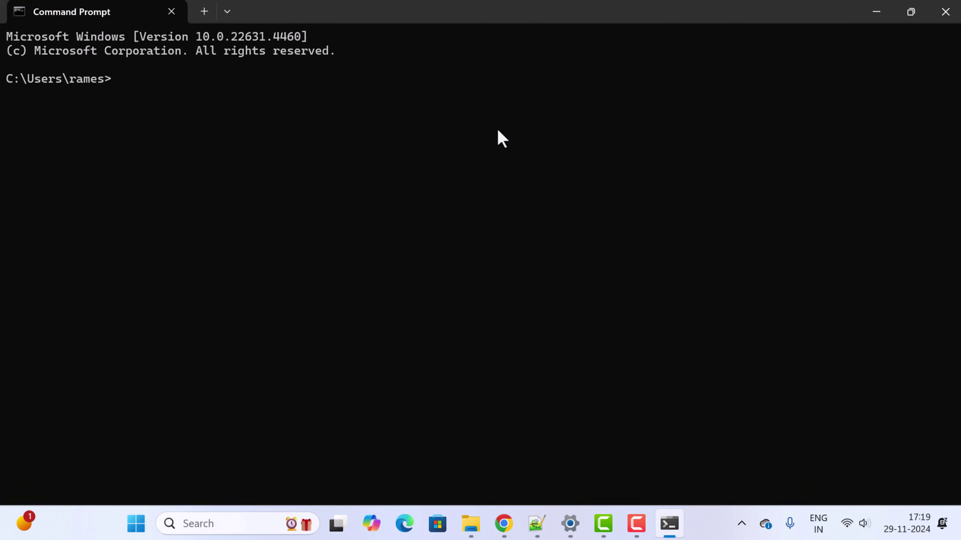
type("node -v")
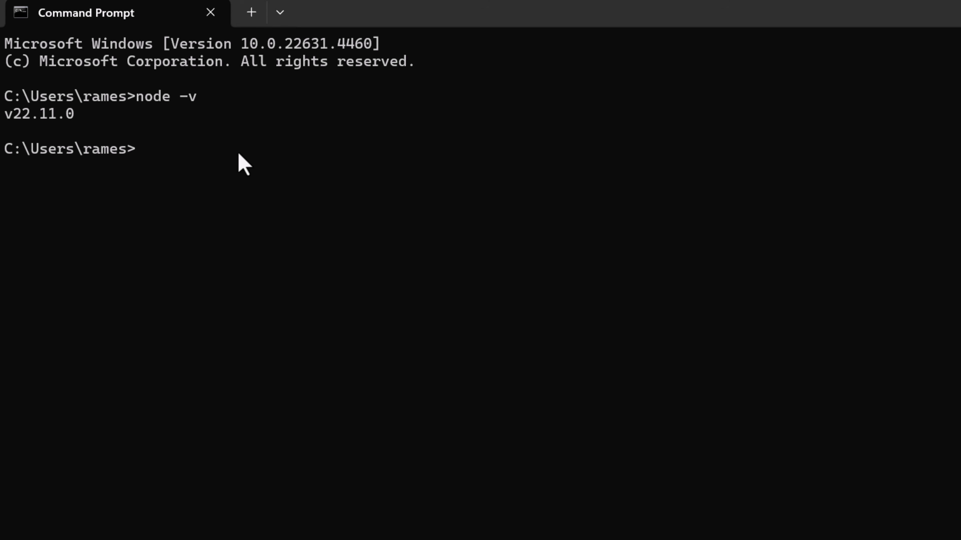
Step: Start the interactive node shell and run console.log("Hello world"); in it
type("node")
key("Return")
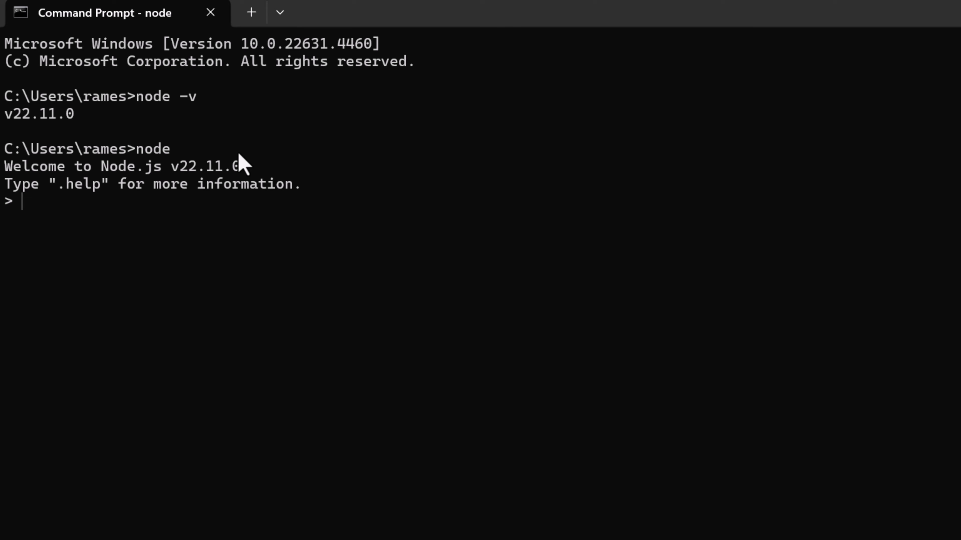
type("console.l")
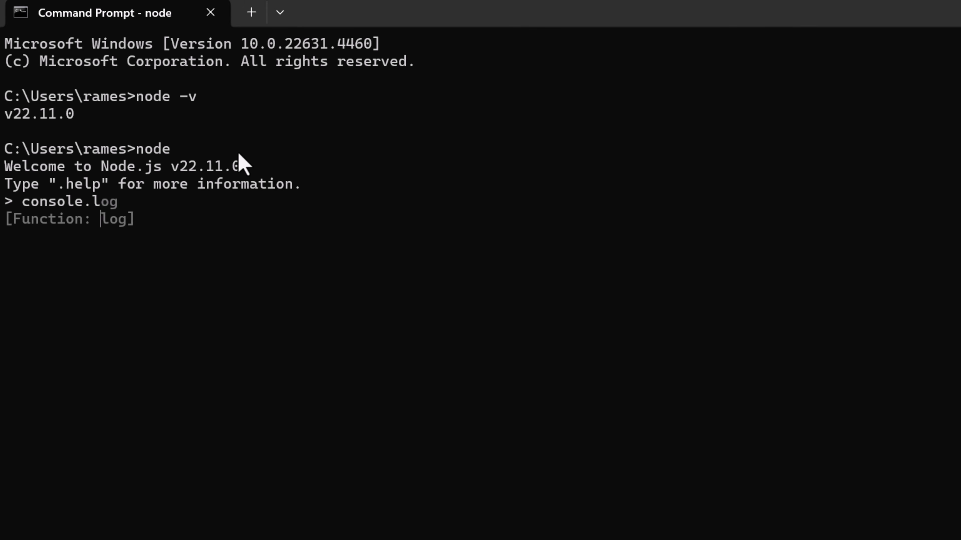
type("og(\"Hello w")
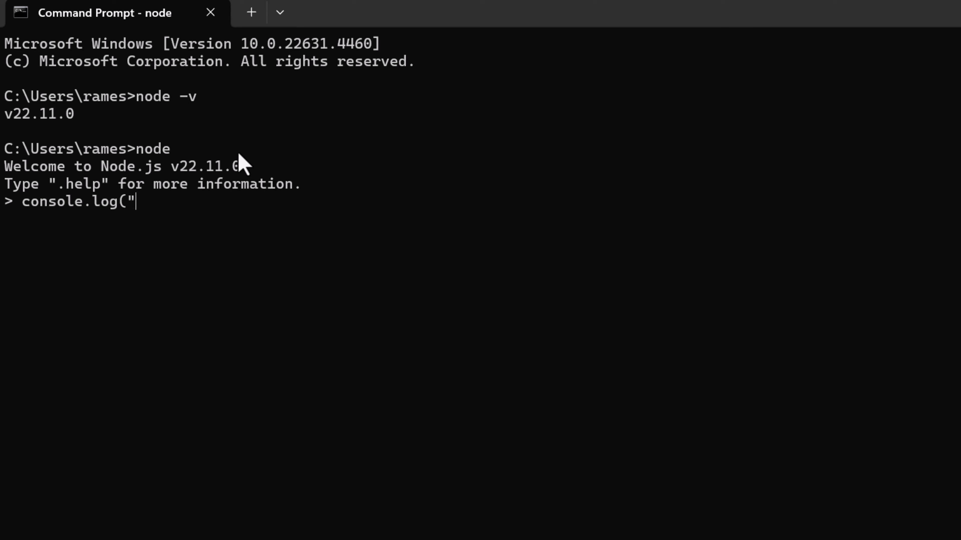
type("or")
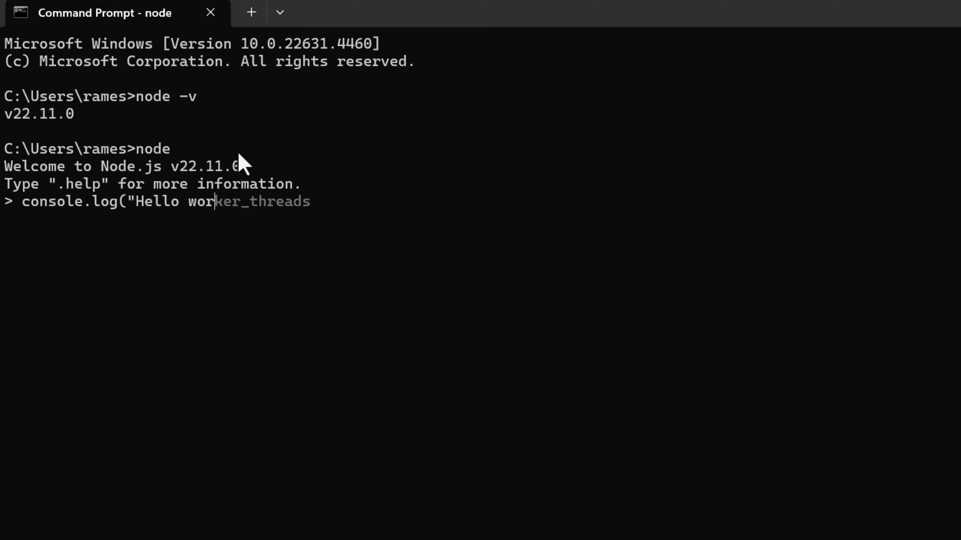
type("ld\");")
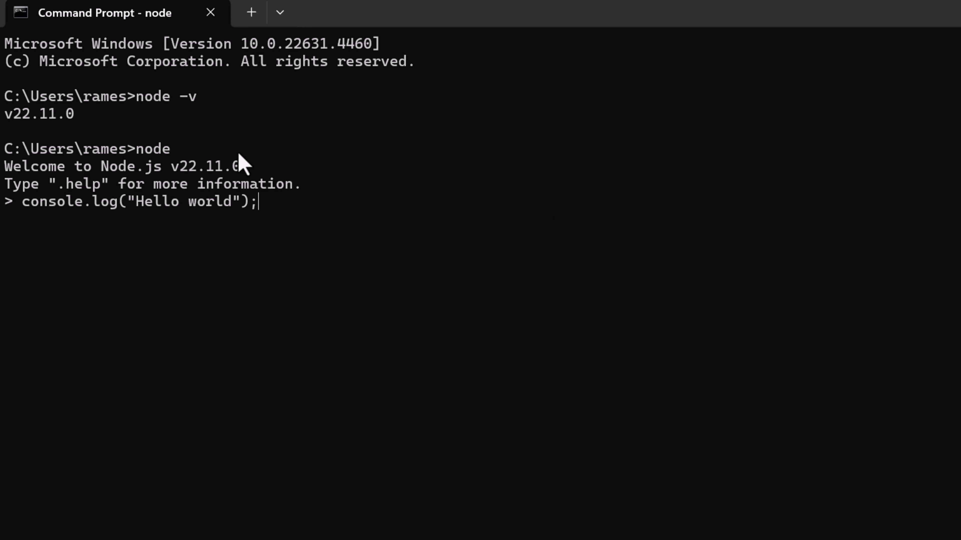
key("Return")
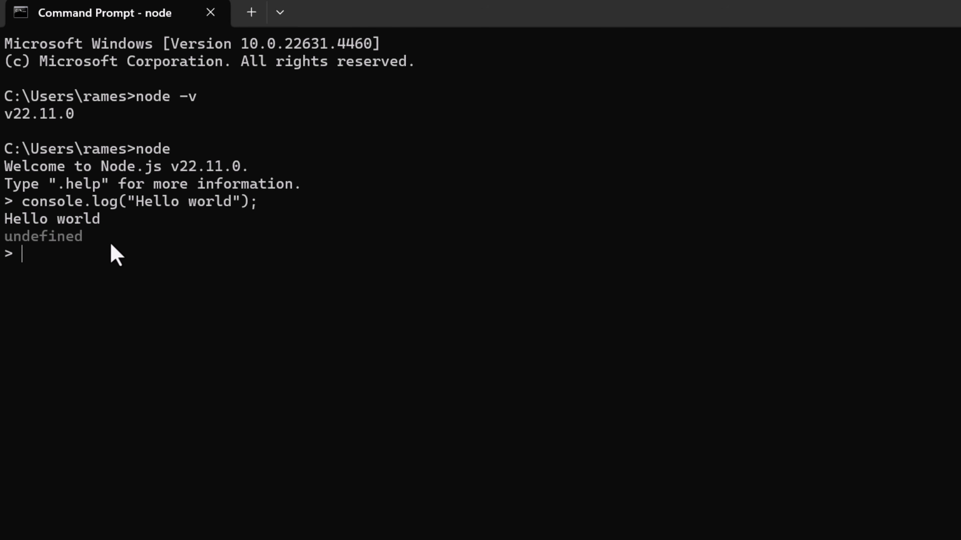